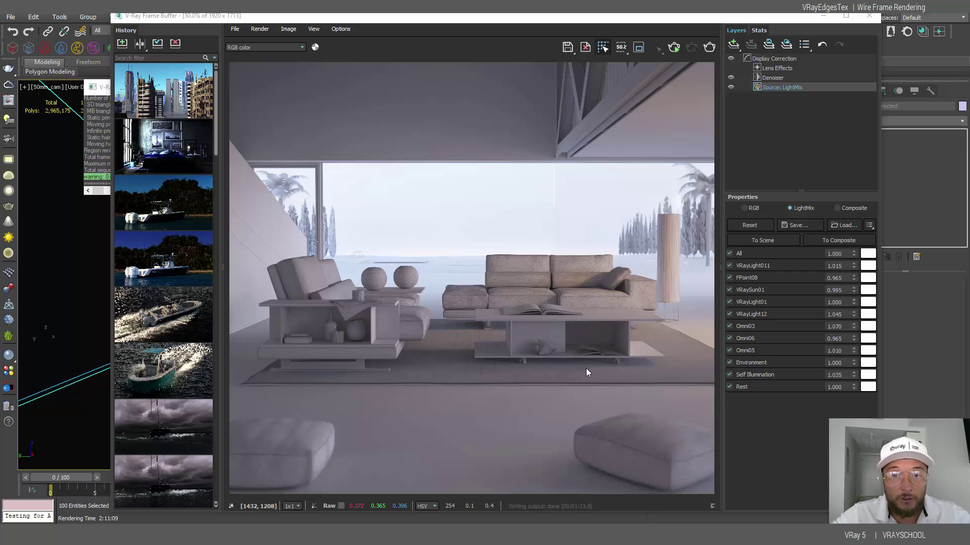
- Open the Nuba_Cam50_Wire1.jpg example render from the Wire folder in Windows Photos
scroll(523, 298, "up", 1)
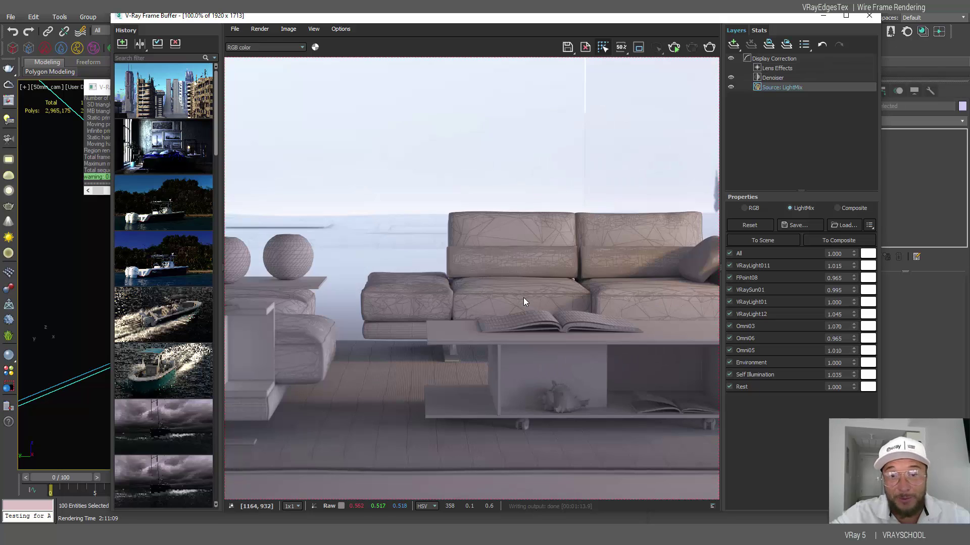
scroll(537, 275, "up", 1)
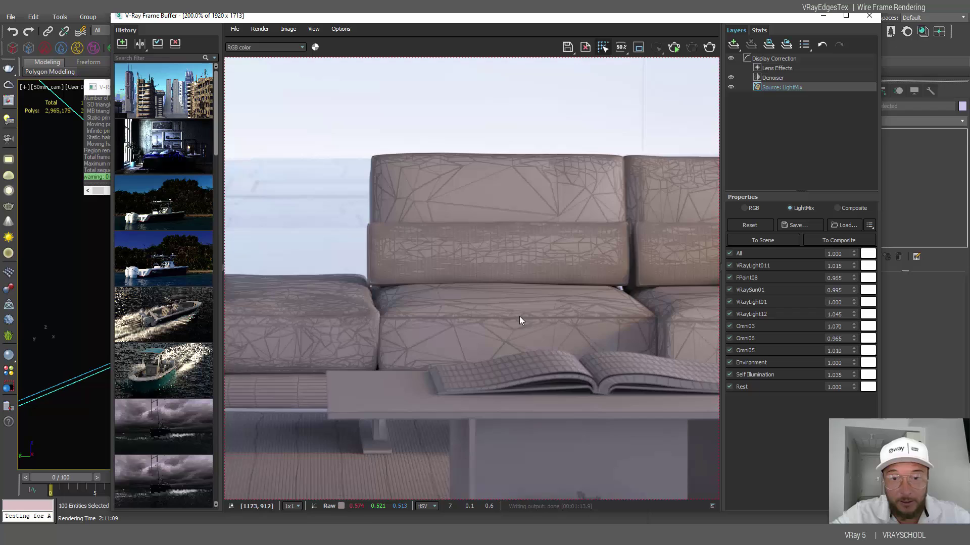
scroll(510, 324, "down", 1)
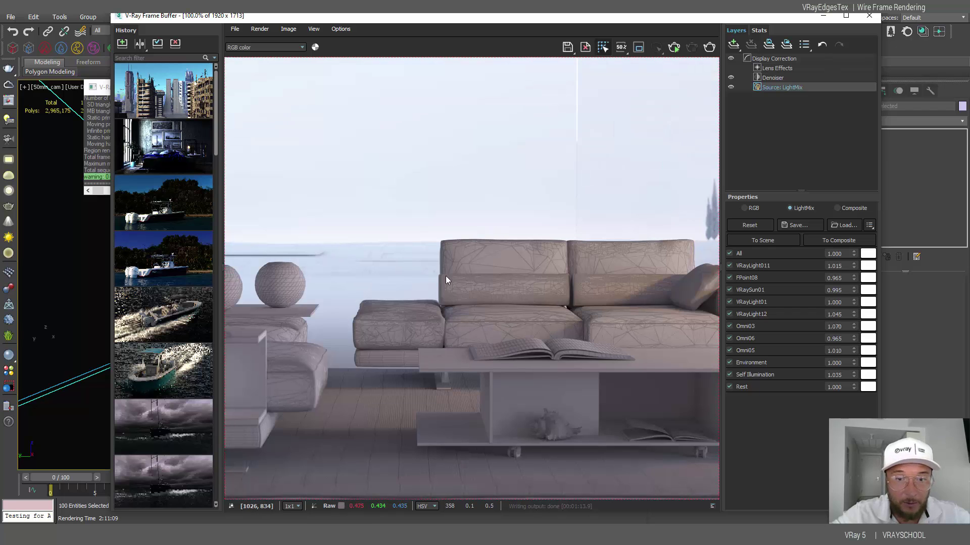
scroll(384, 269, "down", 2)
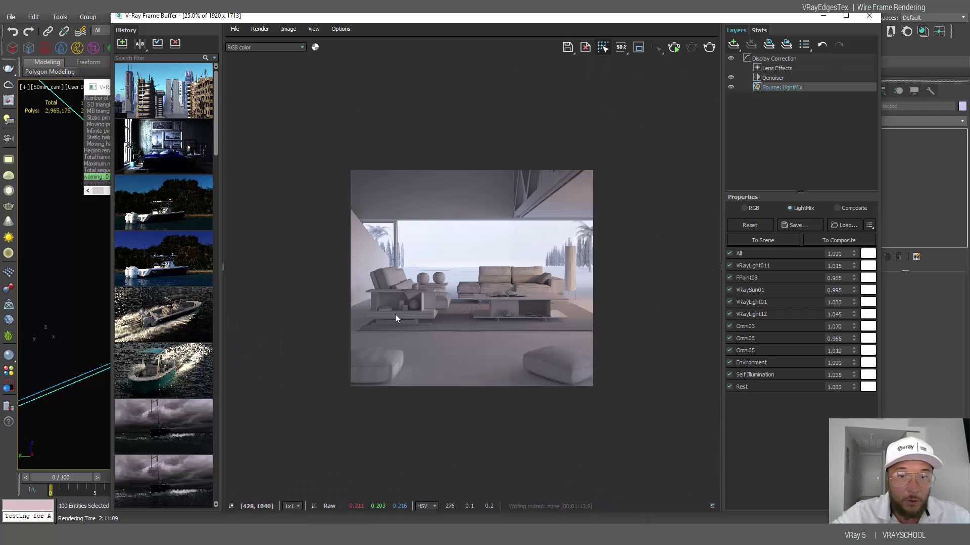
scroll(387, 321, "up", 2)
scroll(417, 387, "up", 1)
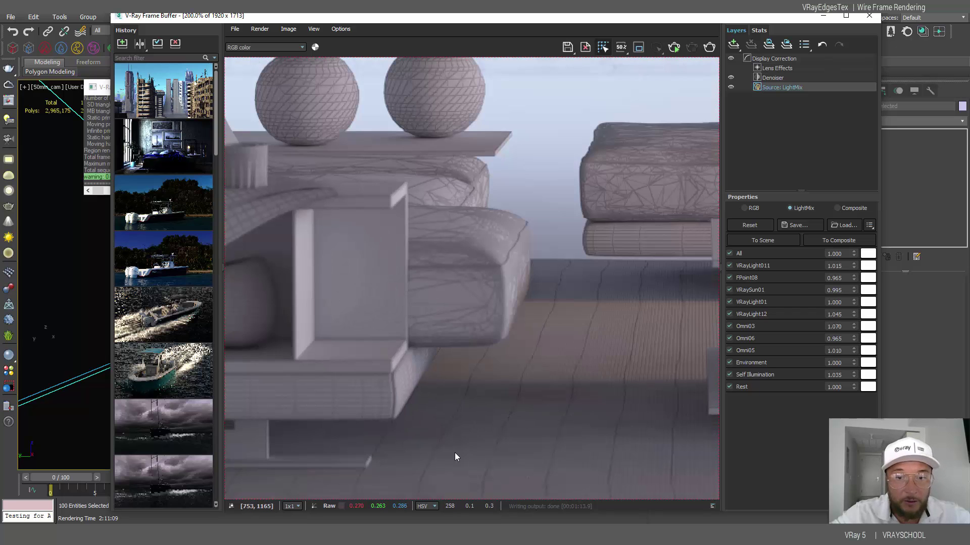
scroll(464, 352, "down", 1)
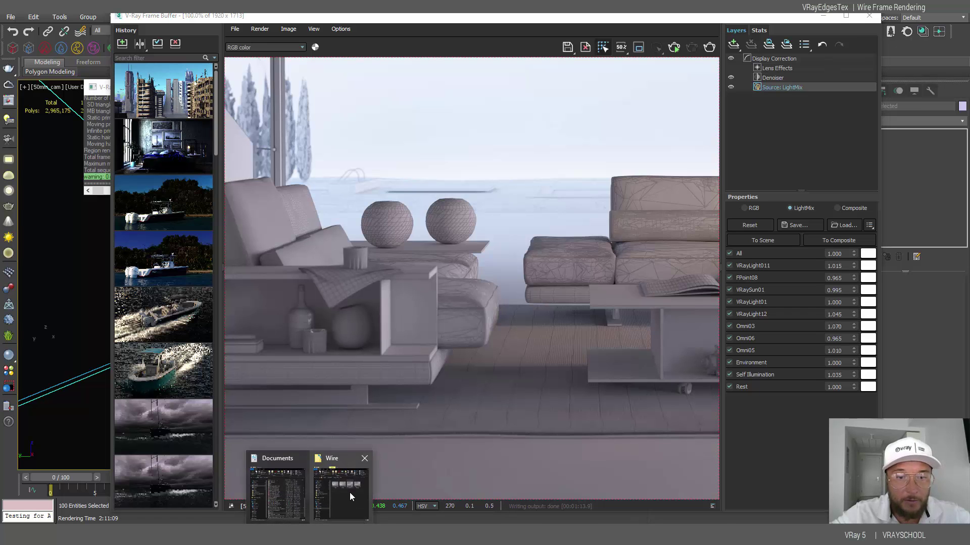
left_click(350, 492)
double_click(221, 128)
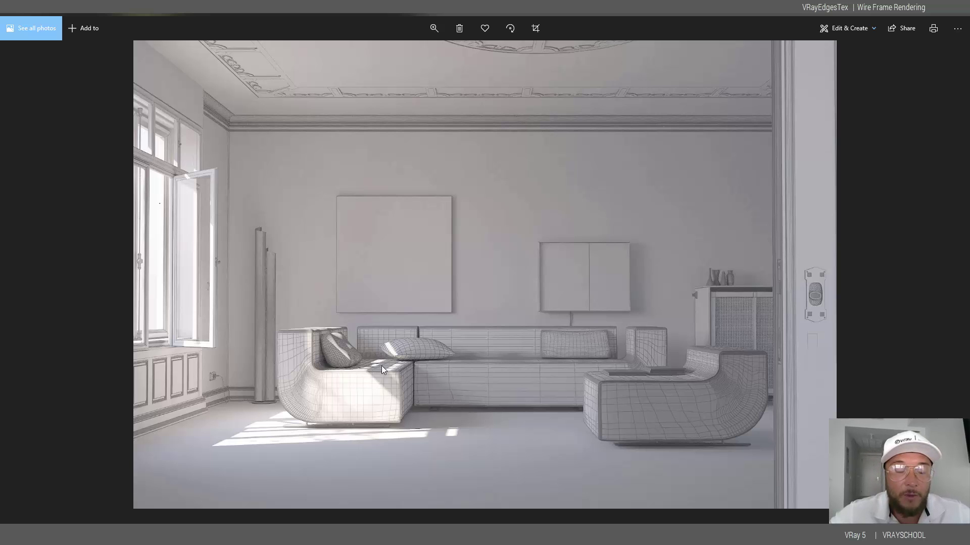
- Highlight the one-wireframe-image and 1920x1080 requirements on the ROLF BENZ VERO edit page
key("alt+Tab")
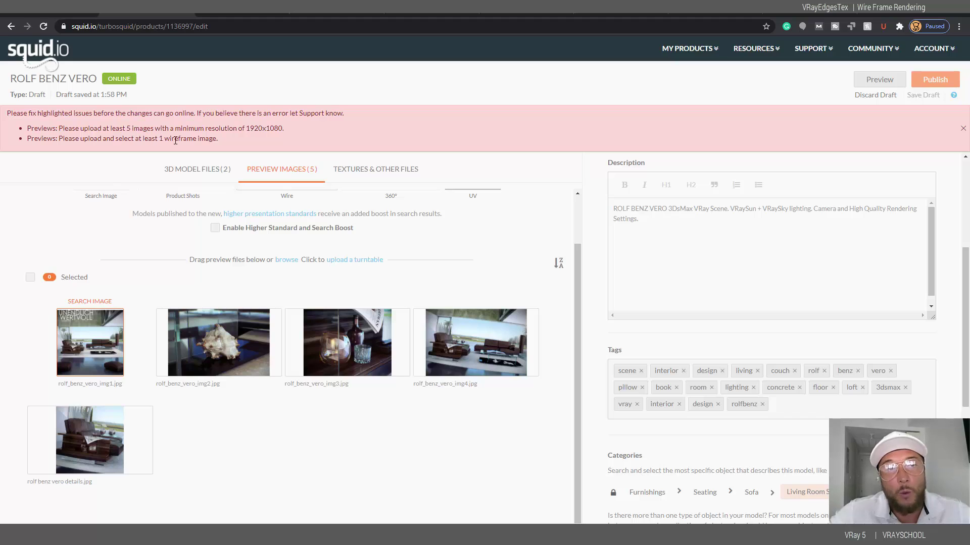
left_click_drag(160, 138, 217, 139)
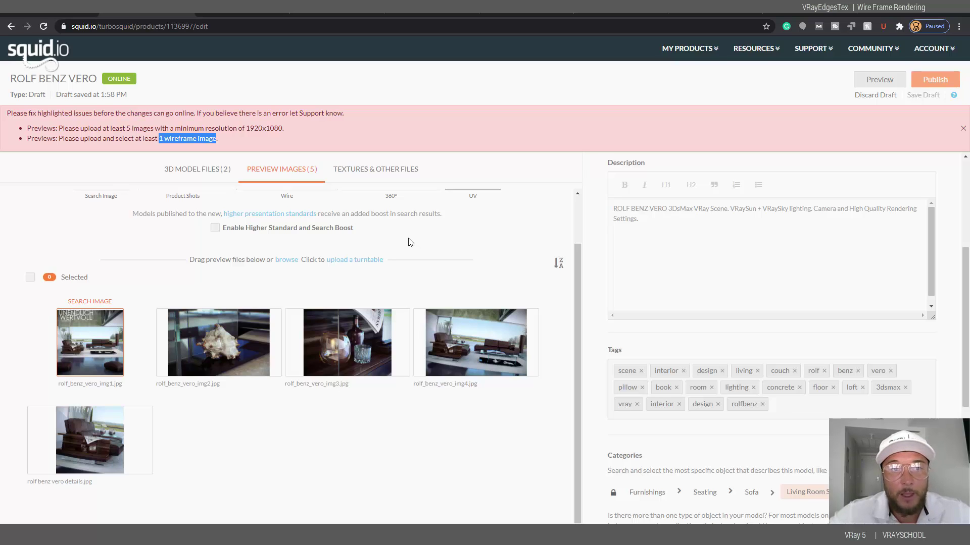
left_click(247, 130)
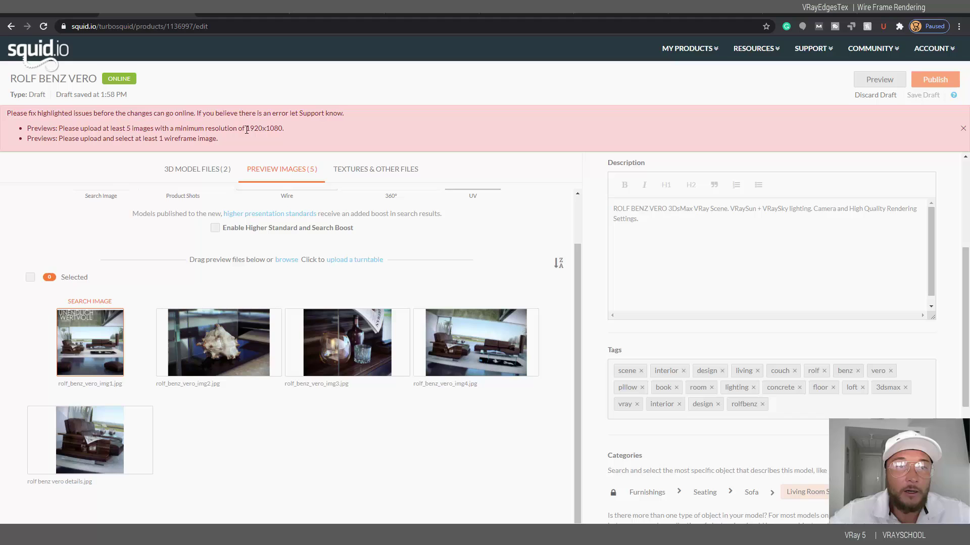
left_click_drag(247, 129, 283, 131)
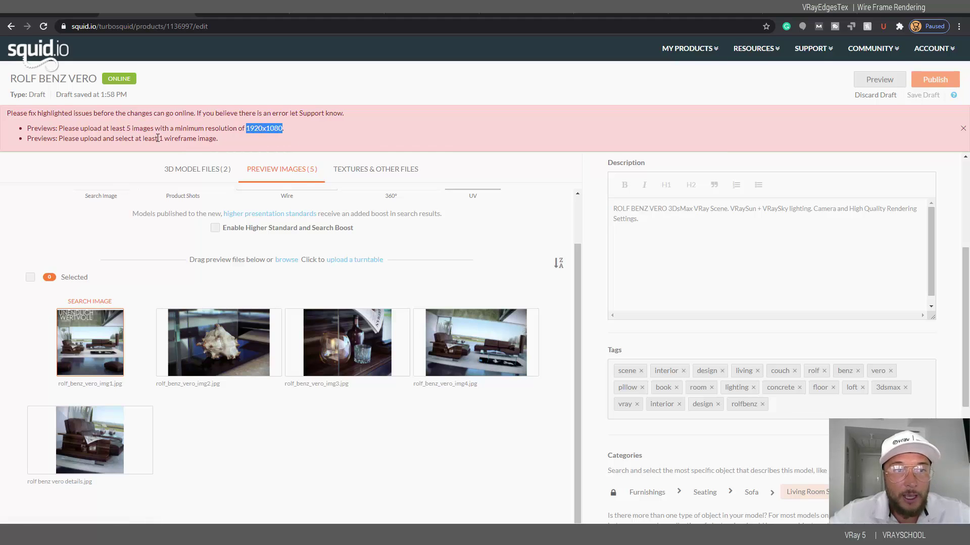
mouse_move(158, 138)
left_mouse_down()
mouse_move(216, 139)
mouse_move(164, 139)
left_mouse_up()
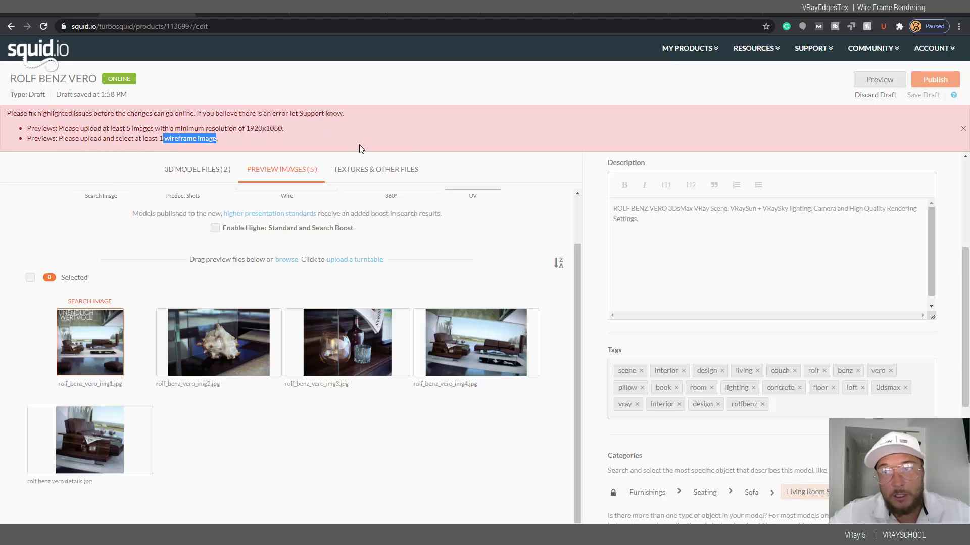
- Minimize the browser and Photos windows to get back to 3ds Max
left_click(896, 14)
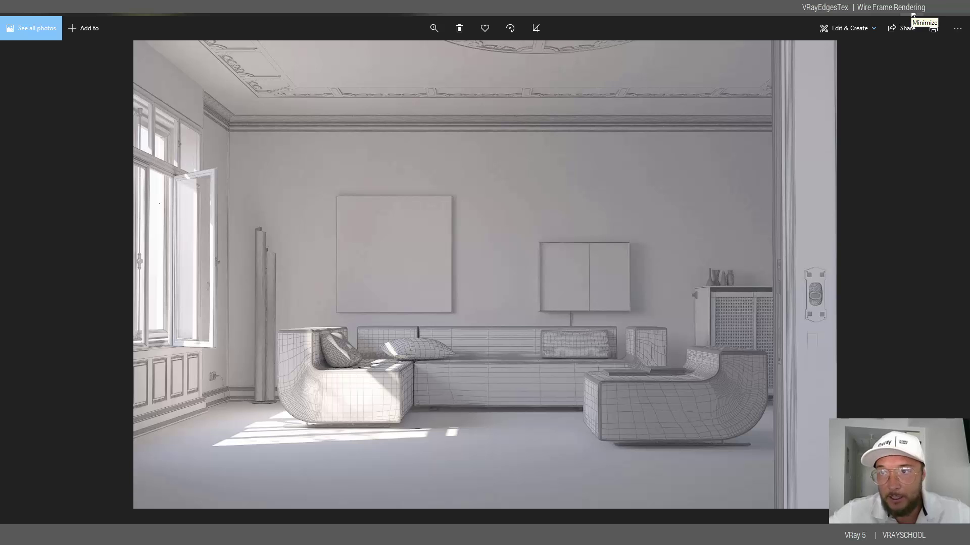
left_click(912, 15)
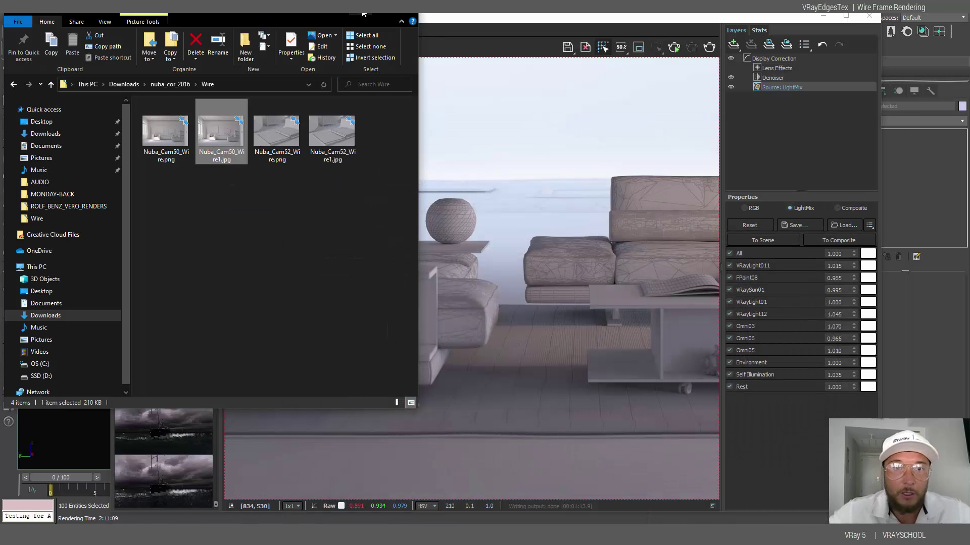
left_click(579, 121)
scroll(578, 175, "down", 2)
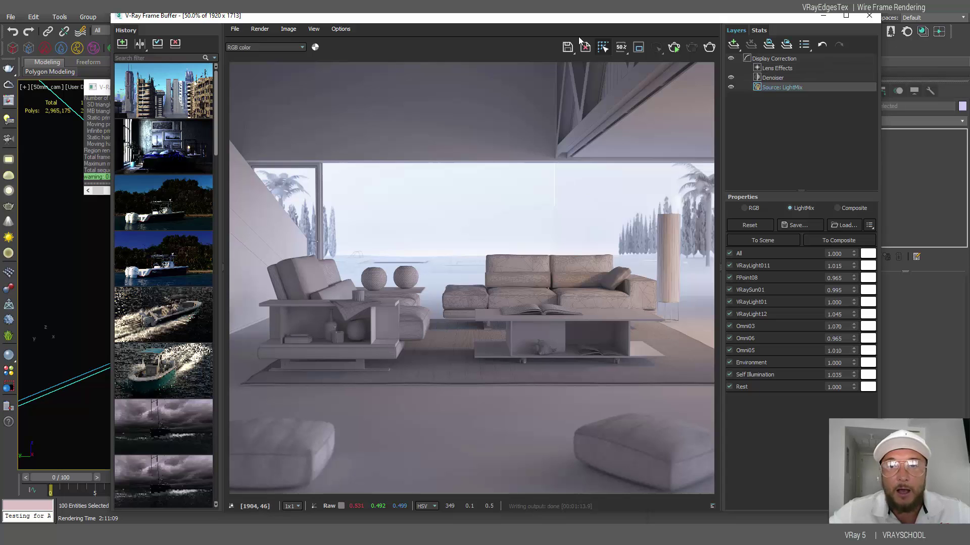
- Open ROLF_BENZ_VERO.max without saving the current scene, then close the V-Ray messages window
left_click(11, 17)
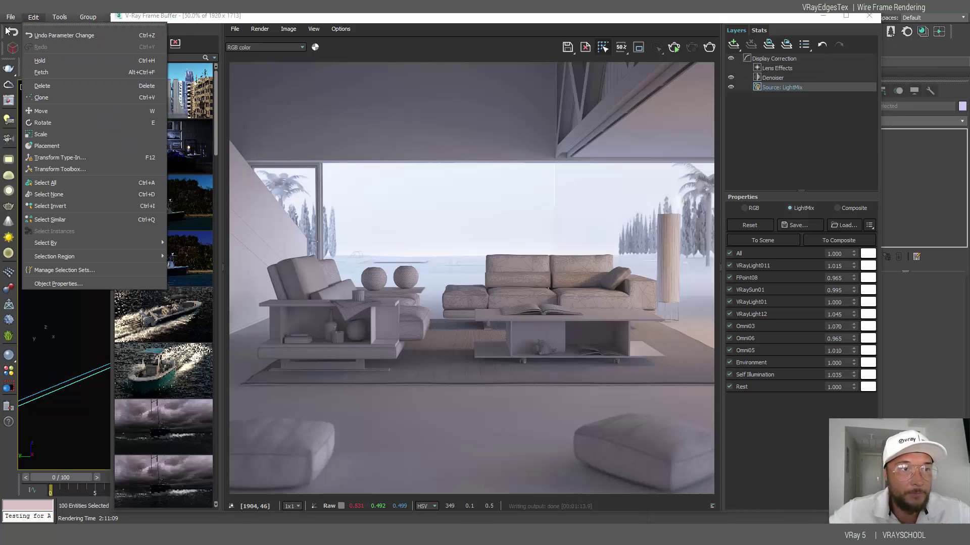
left_click(31, 60)
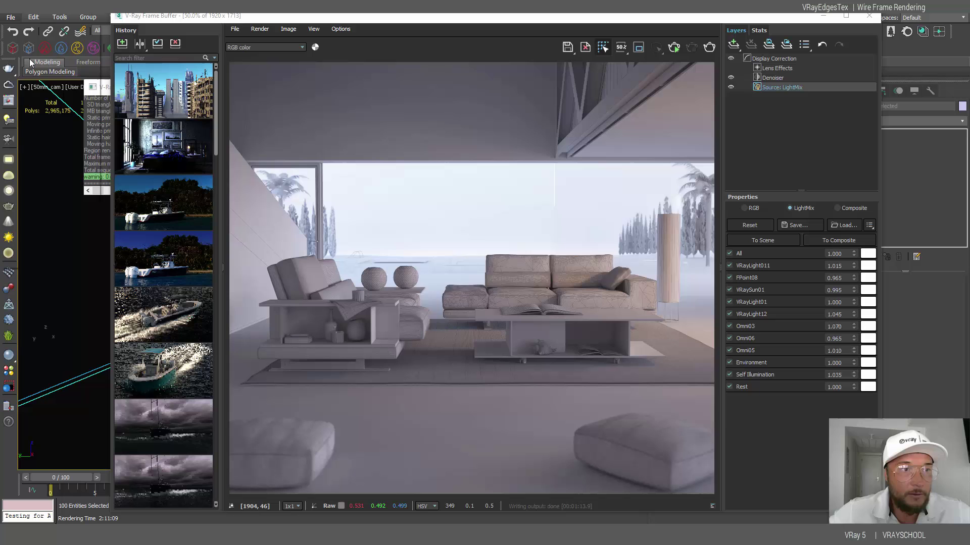
left_click(484, 283)
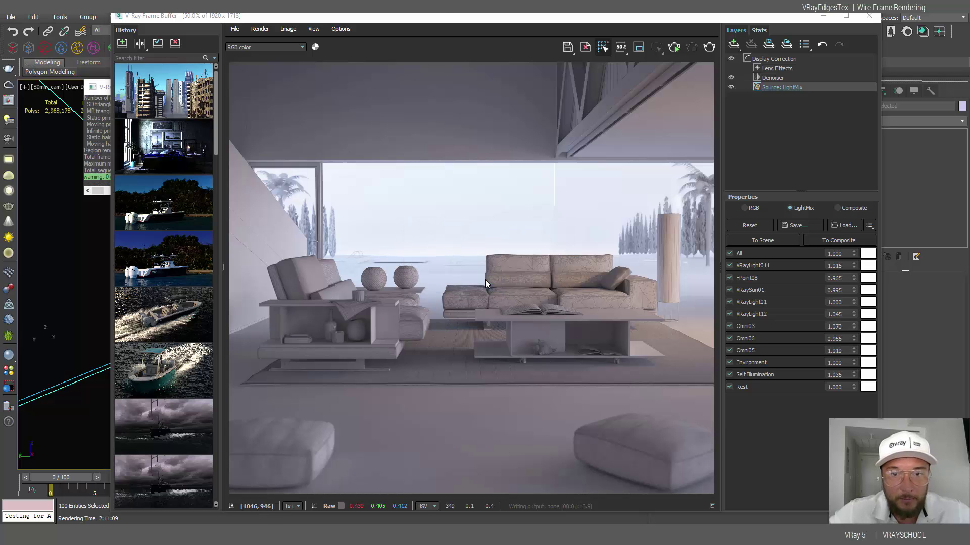
left_click(198, 95)
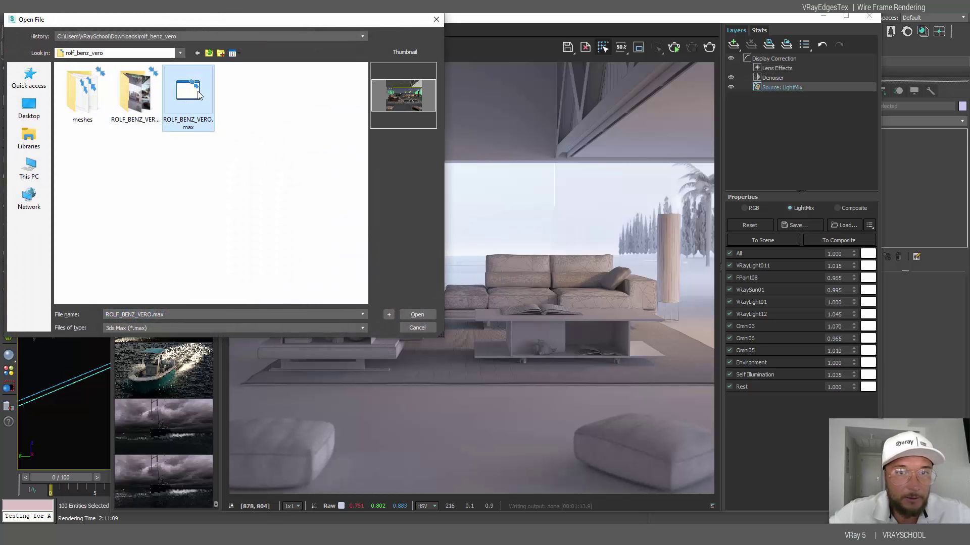
double_click(198, 95)
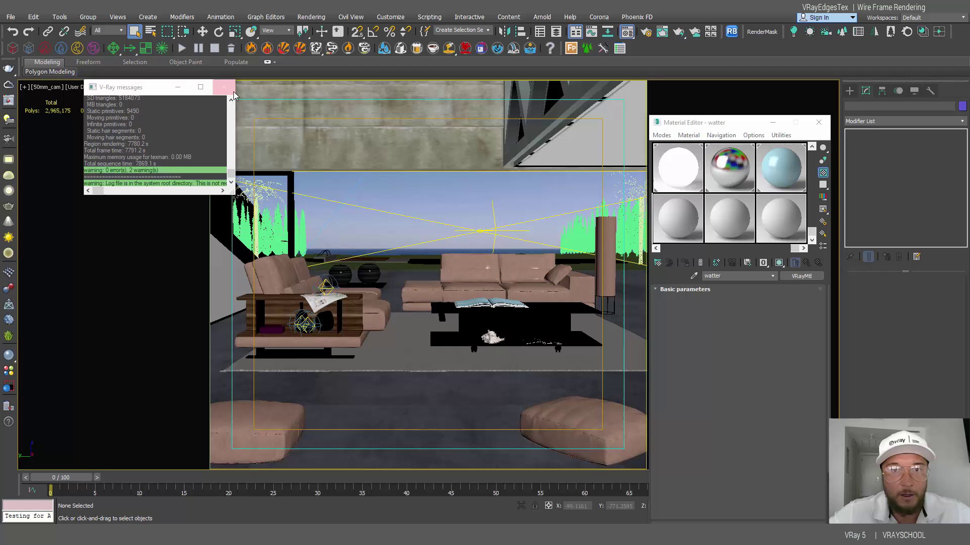
left_click(223, 87)
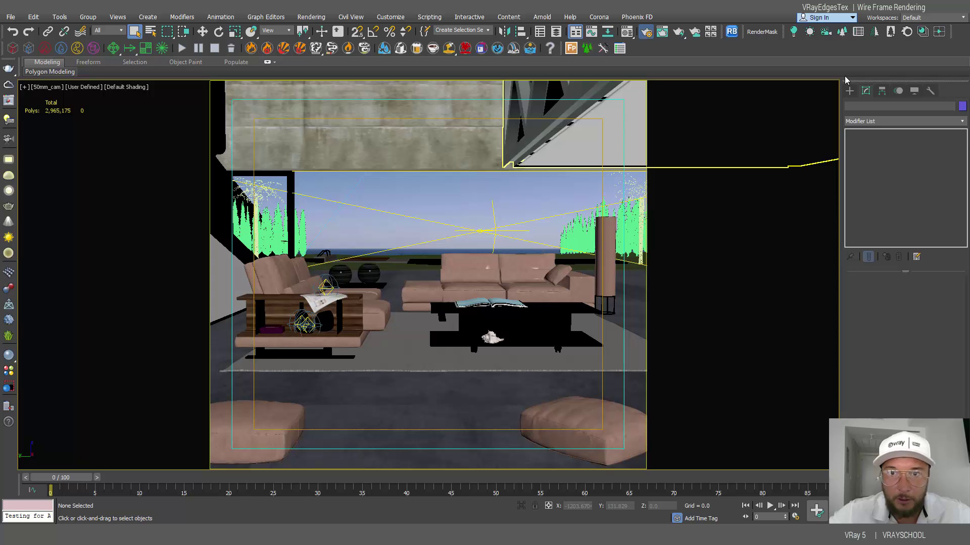
- In Render Setup, set bucket Max subdivs to 4 and Noise threshold to 0.05
key("F10")
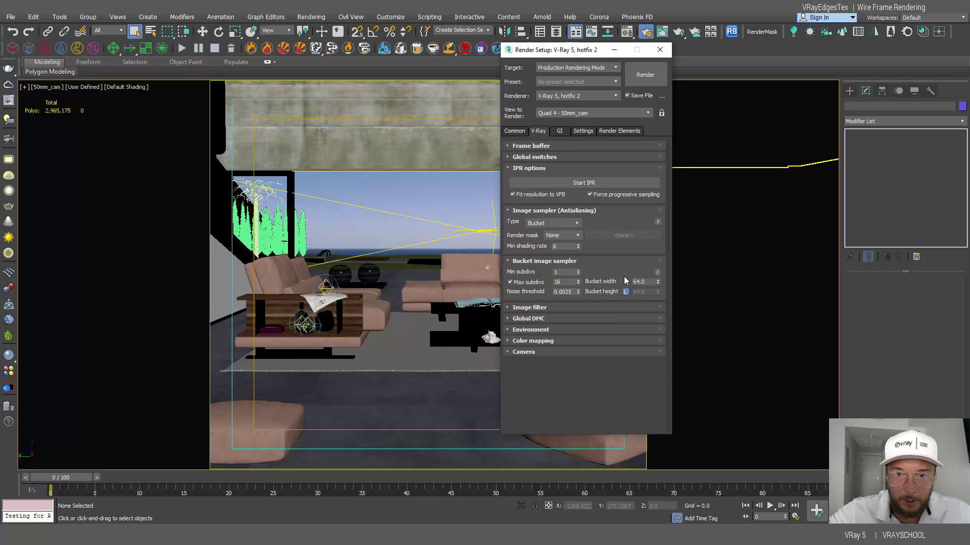
double_click(563, 282)
type("4")
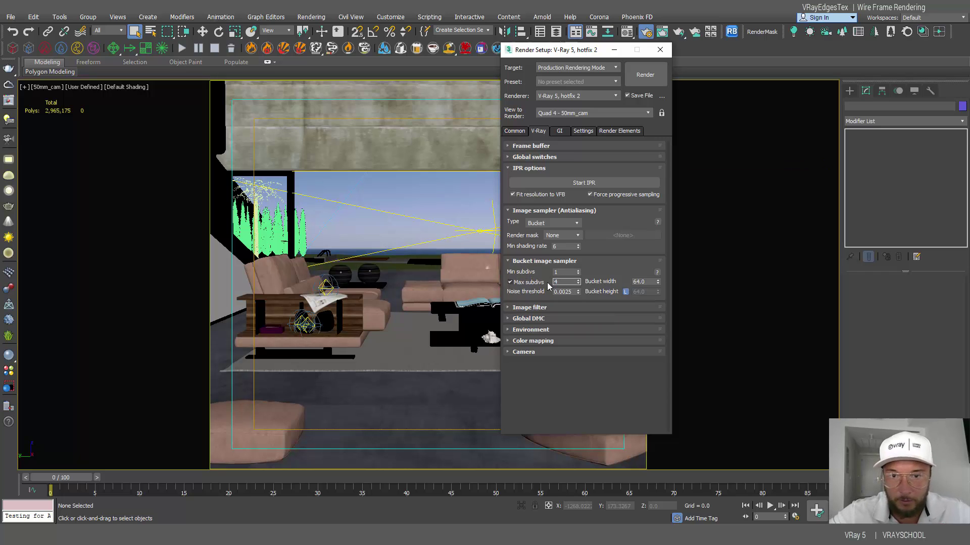
double_click(563, 292)
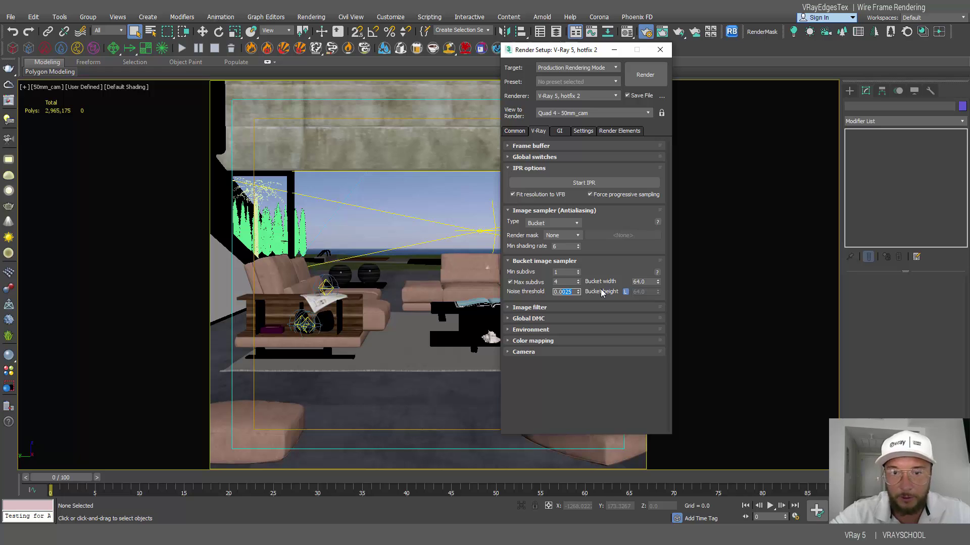
type("0.05")
key("Return")
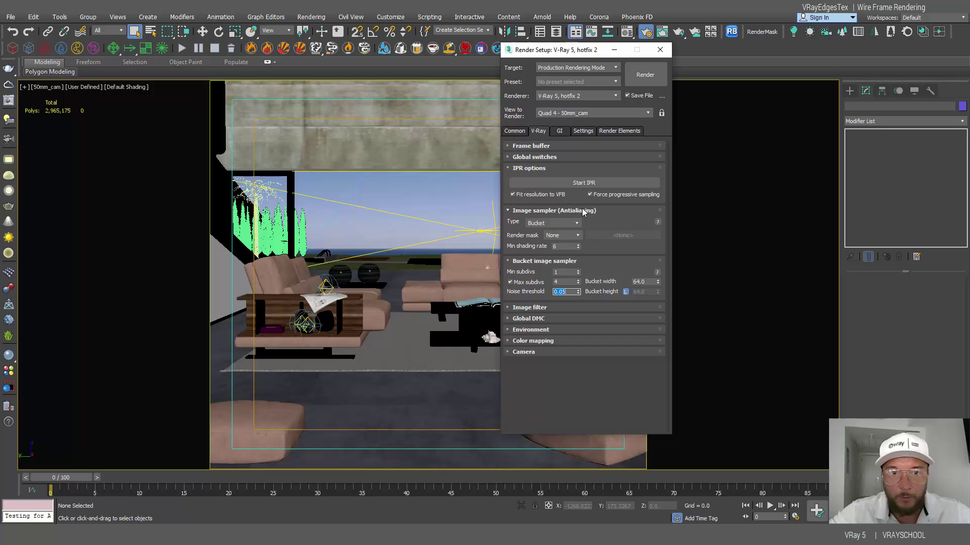
- After a failed test render, uncheck Save File under the Common tab's Render Output
left_click(643, 75)
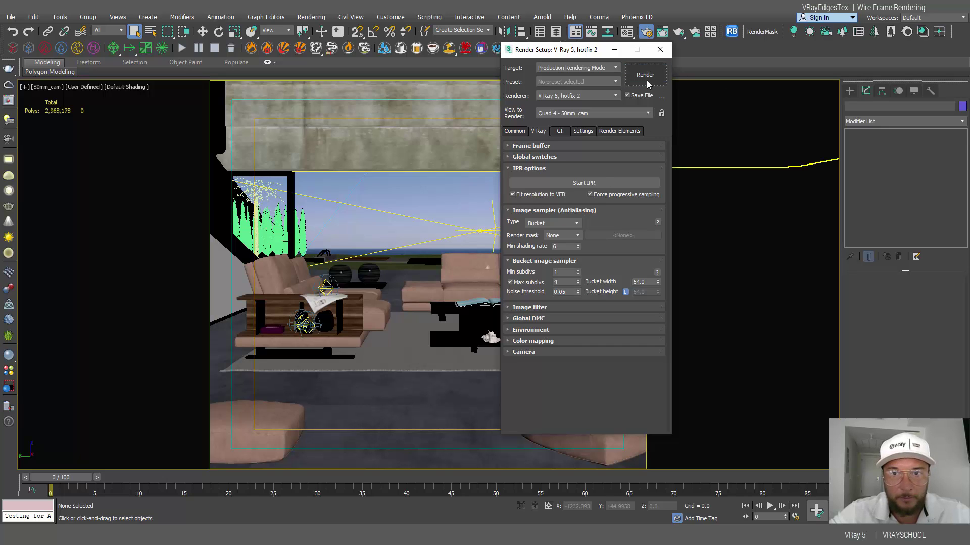
left_click(564, 304)
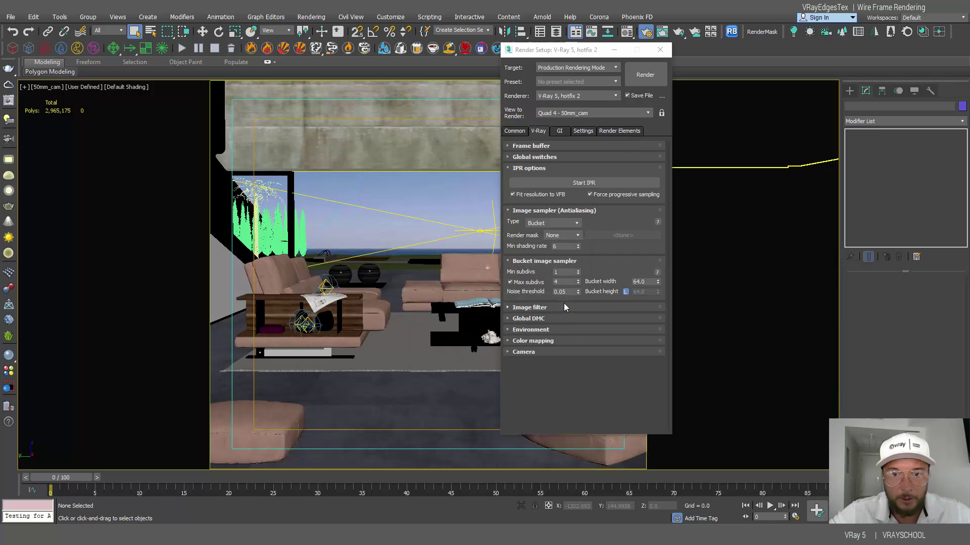
left_click(520, 133)
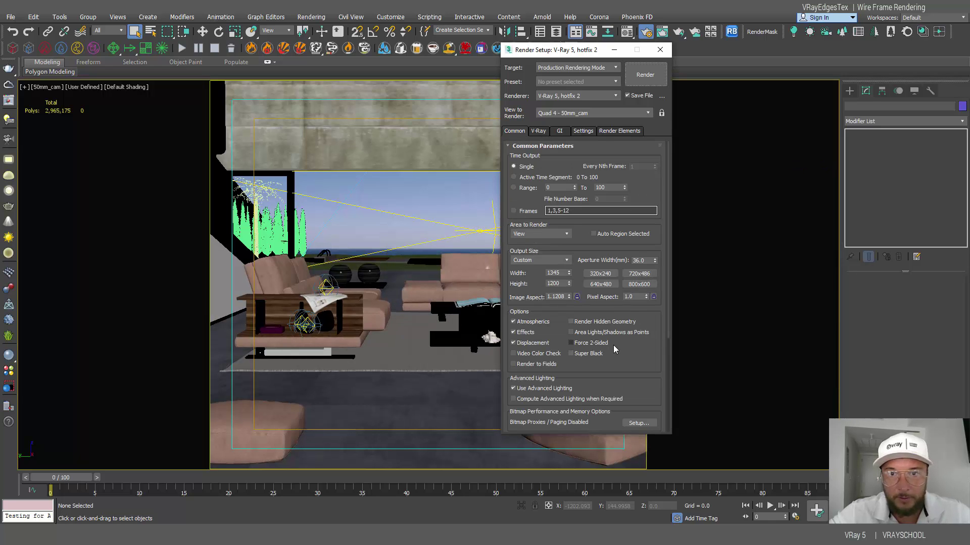
left_click_drag(616, 364, 613, 281)
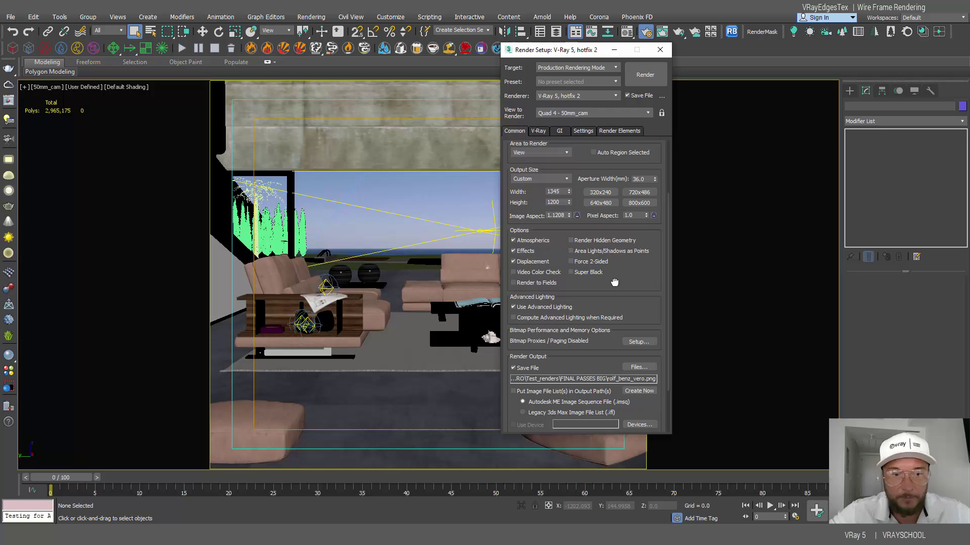
left_click(520, 367)
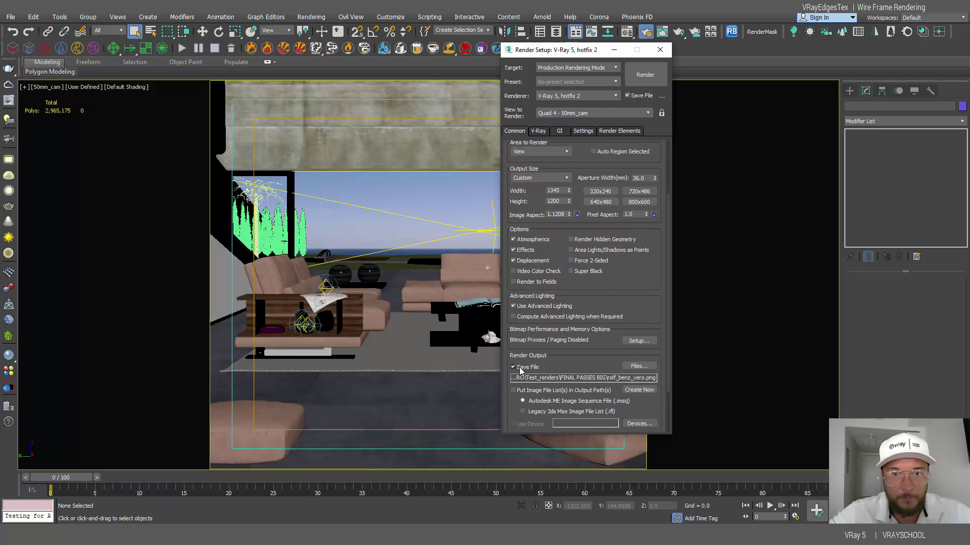
- Start a test render, enlarge the frame buffer, and zoom to 100% then back to 50%
left_click(638, 83)
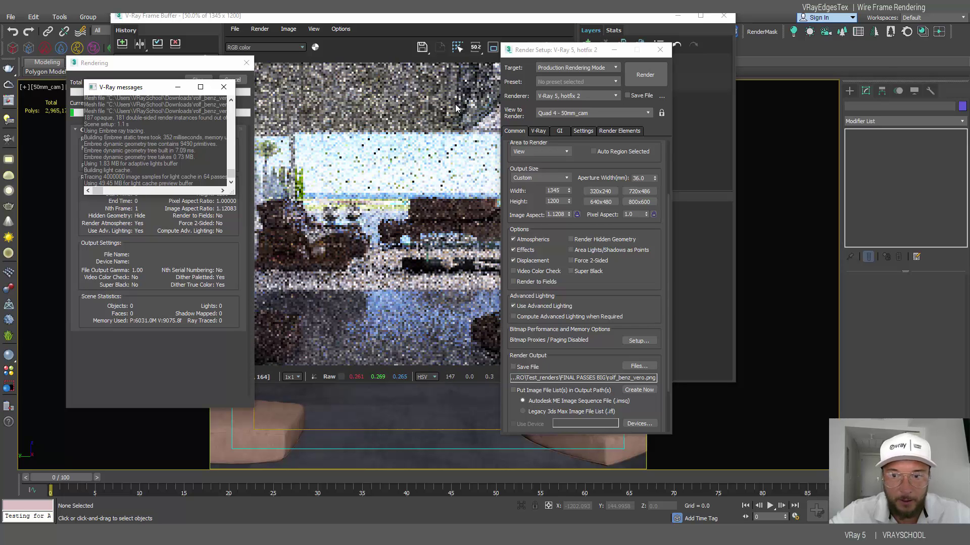
left_click(450, 149)
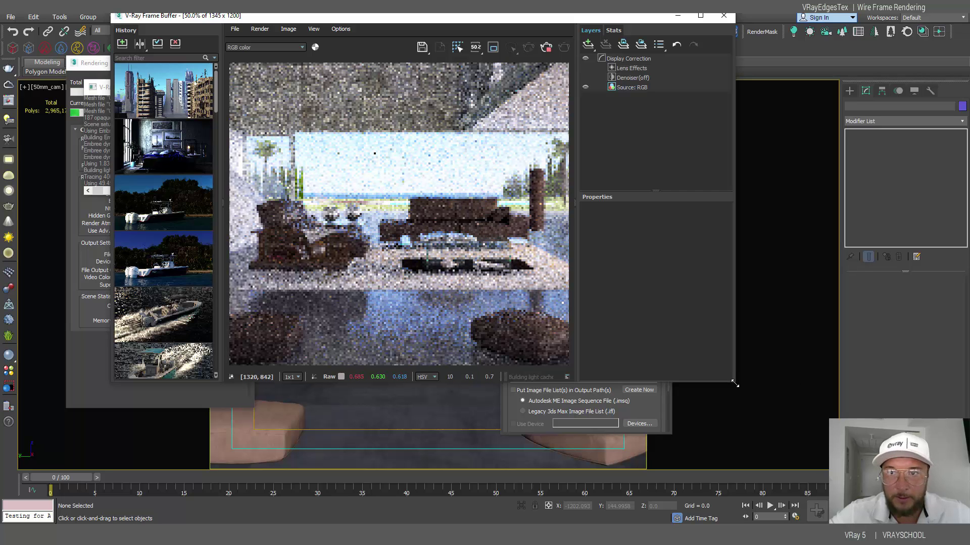
left_click_drag(735, 384, 892, 463)
double_click(569, 284)
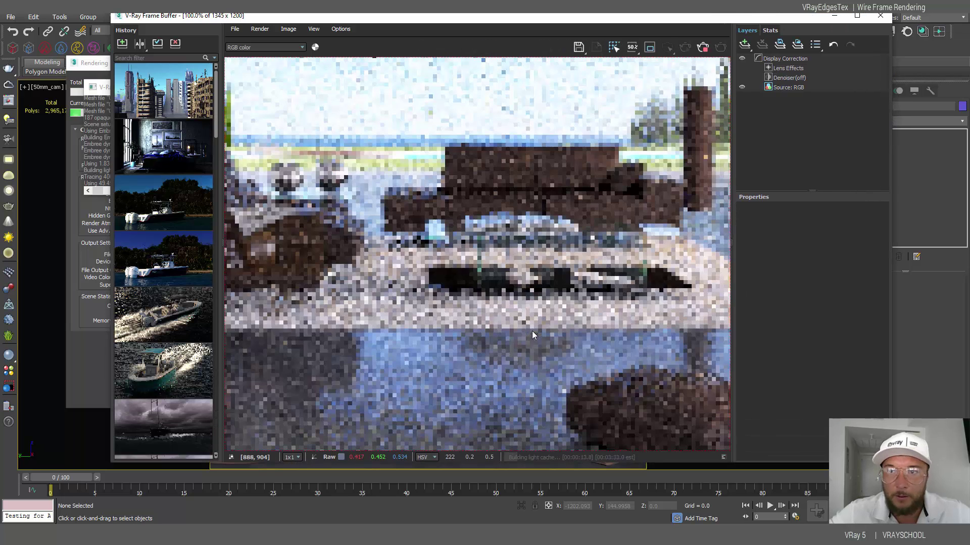
double_click(569, 284)
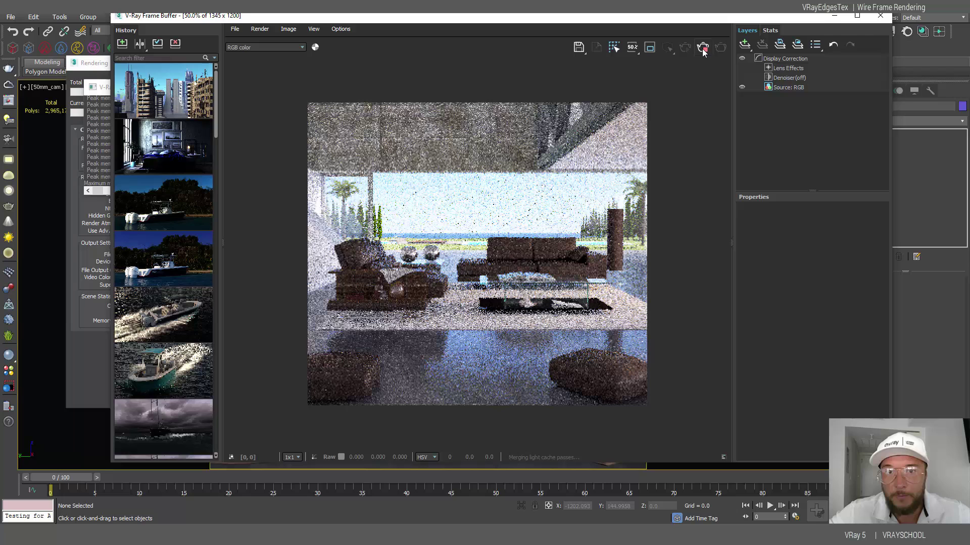
- Rename the spare Standard_22 VRayMtl to WireFrame and open its Diffuse map choices
left_click(835, 15)
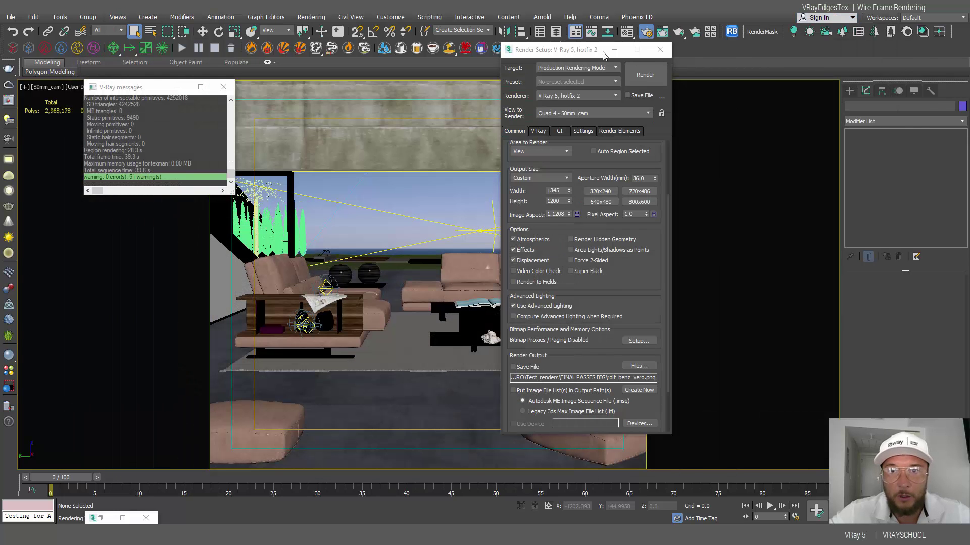
left_click(626, 33)
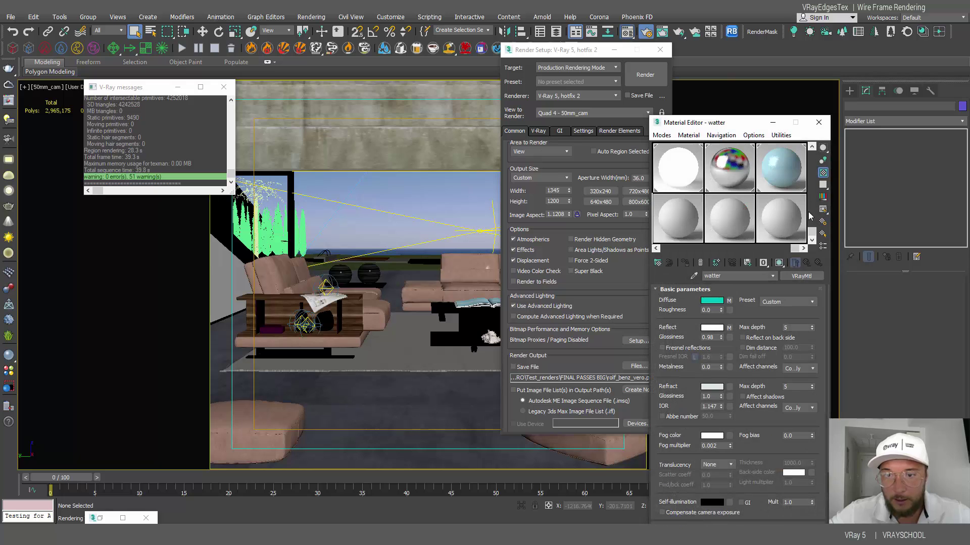
left_click(748, 287)
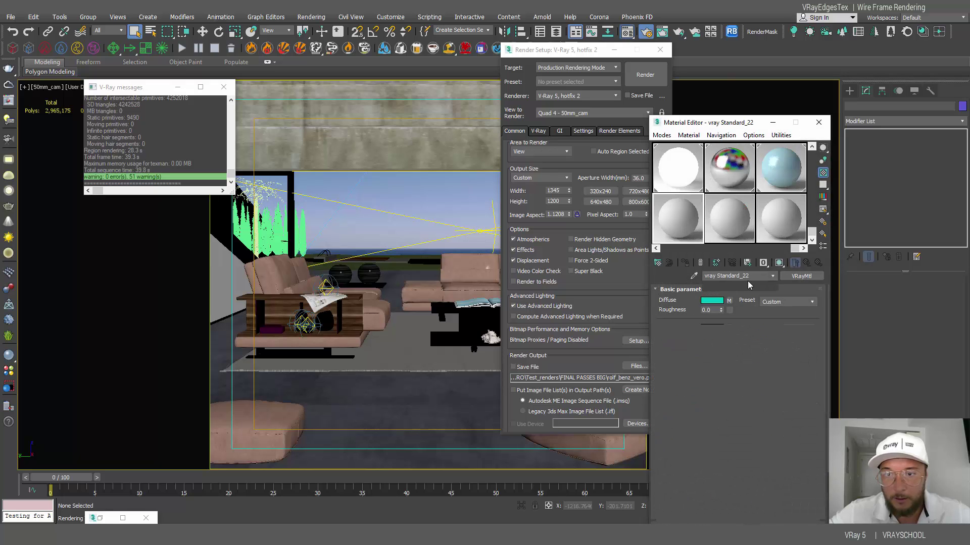
left_click_drag(753, 275, 666, 275)
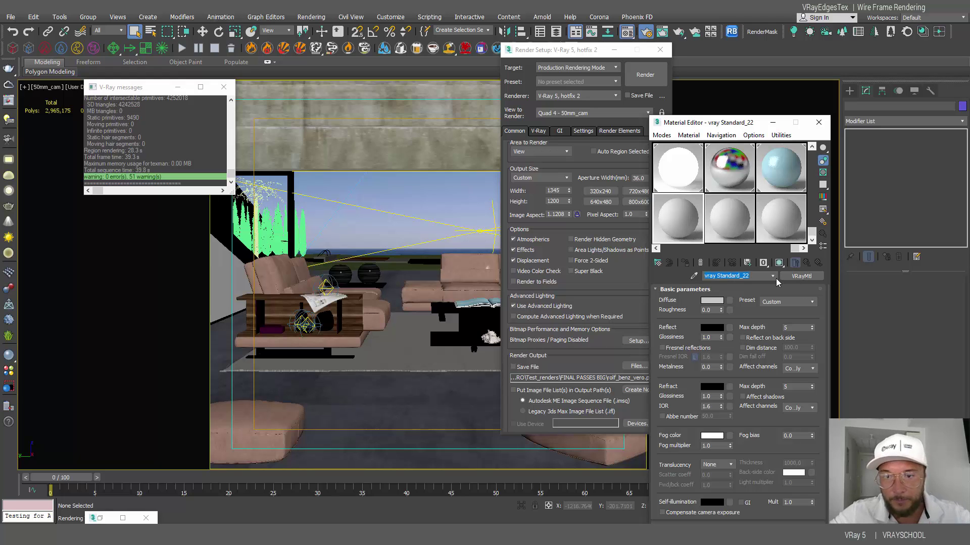
type("WireFrame")
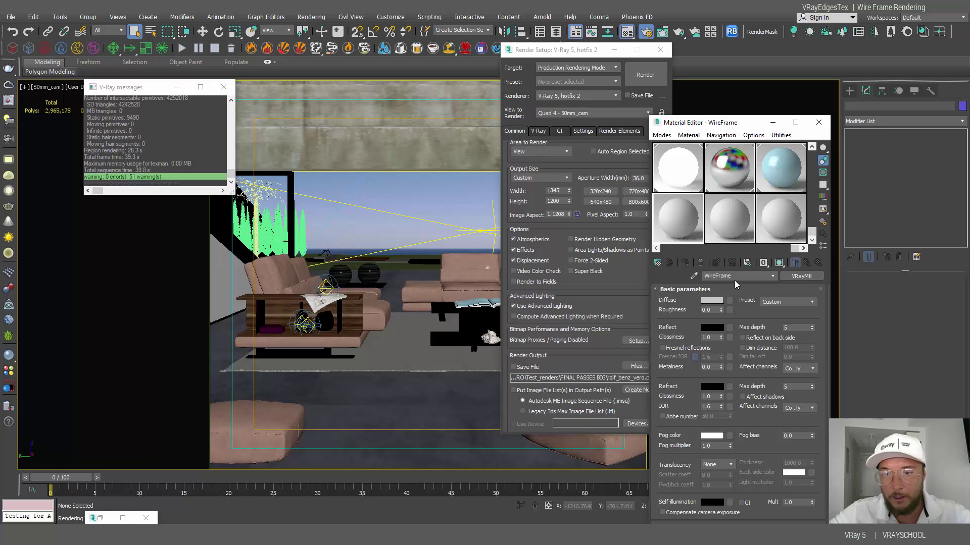
left_click(729, 301)
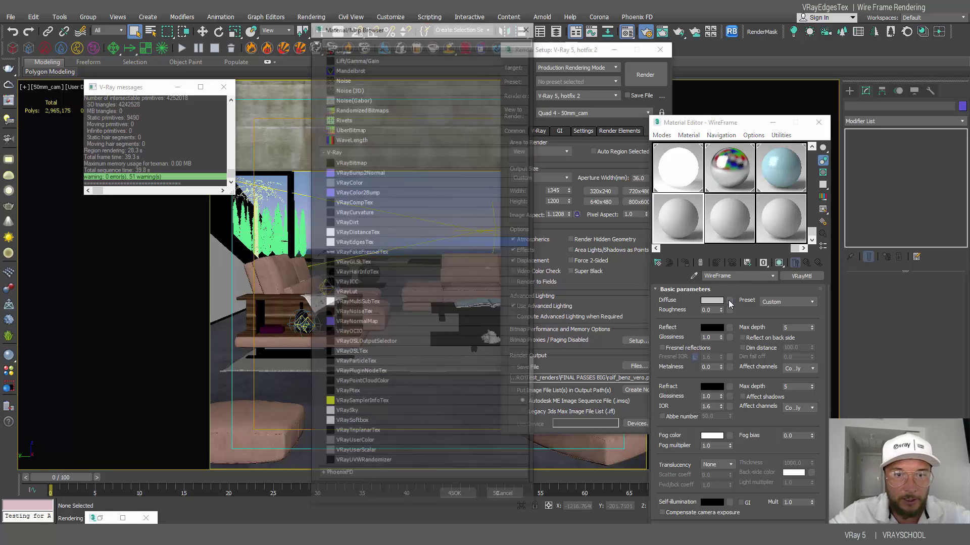
- Put VRayEdgesTex in the WireFrame material's diffuse slot
double_click(366, 242)
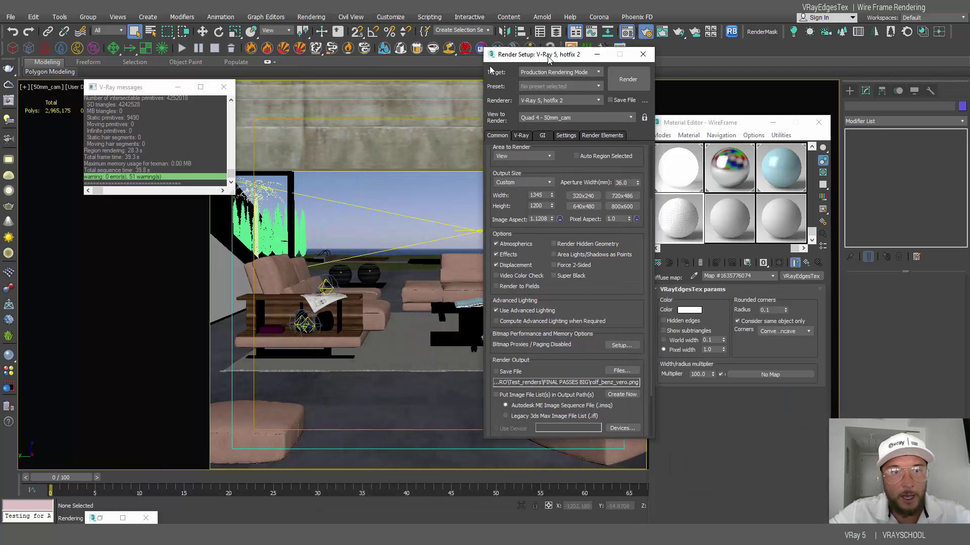
left_click_drag(570, 51, 6, 157)
left_click(179, 89)
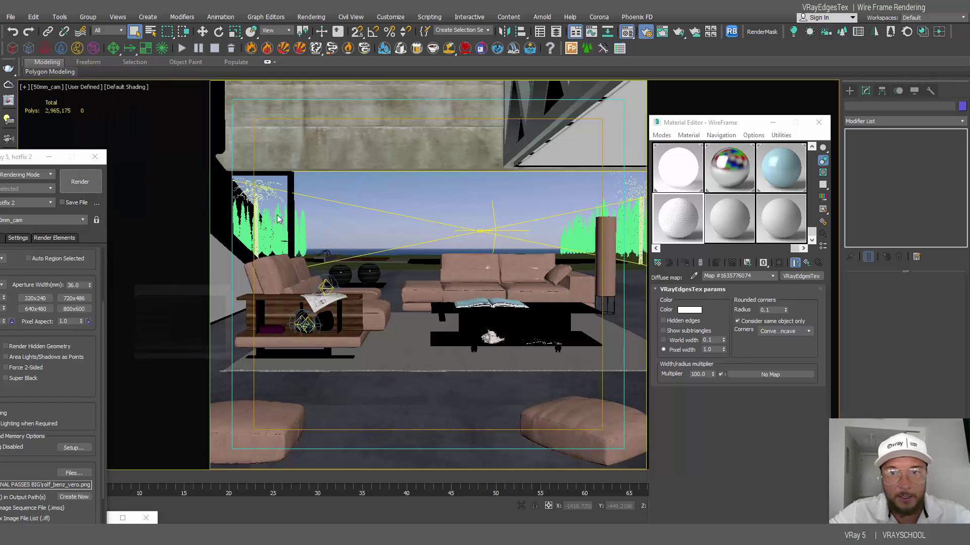
- Select the four glass objects, then invert the selection to everything except the glass
left_click(578, 180)
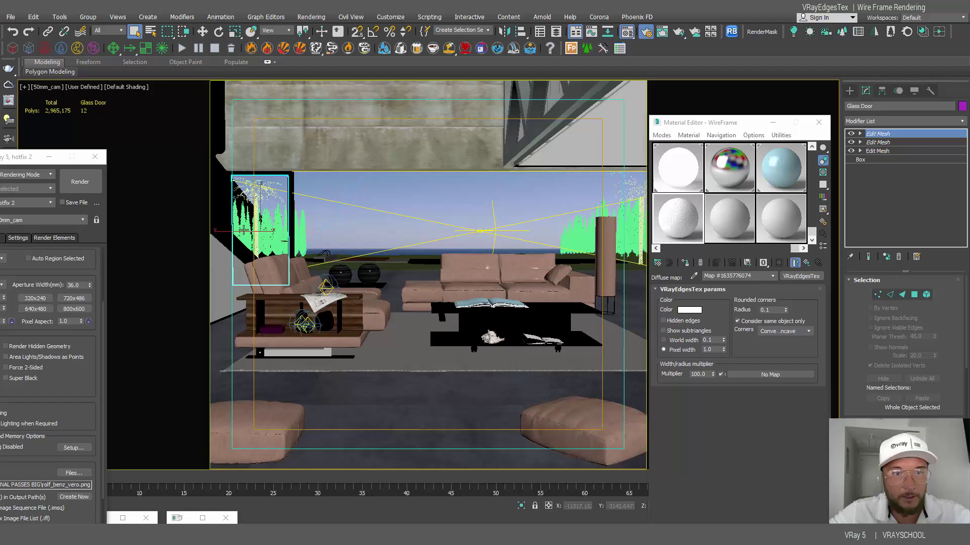
left_click(220, 202)
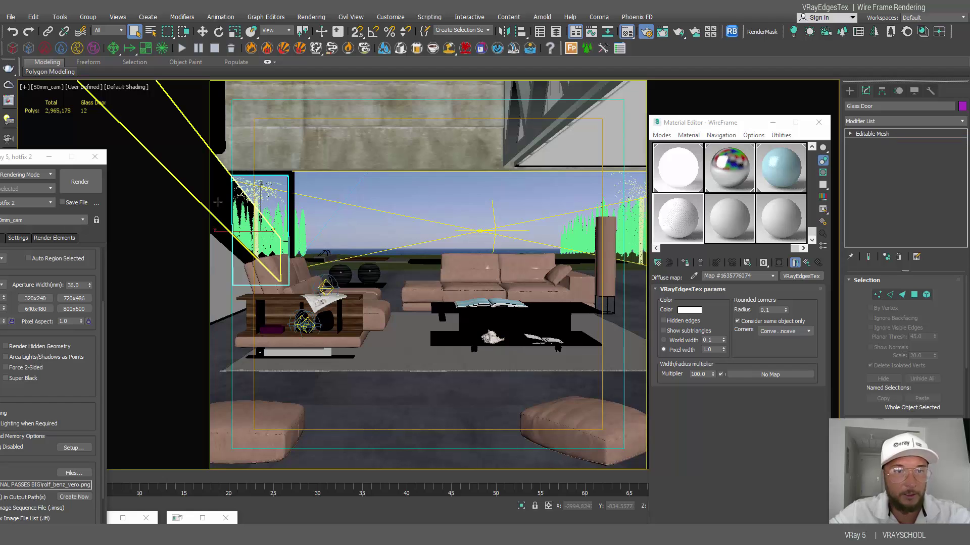
left_click(281, 180, "ctrl")
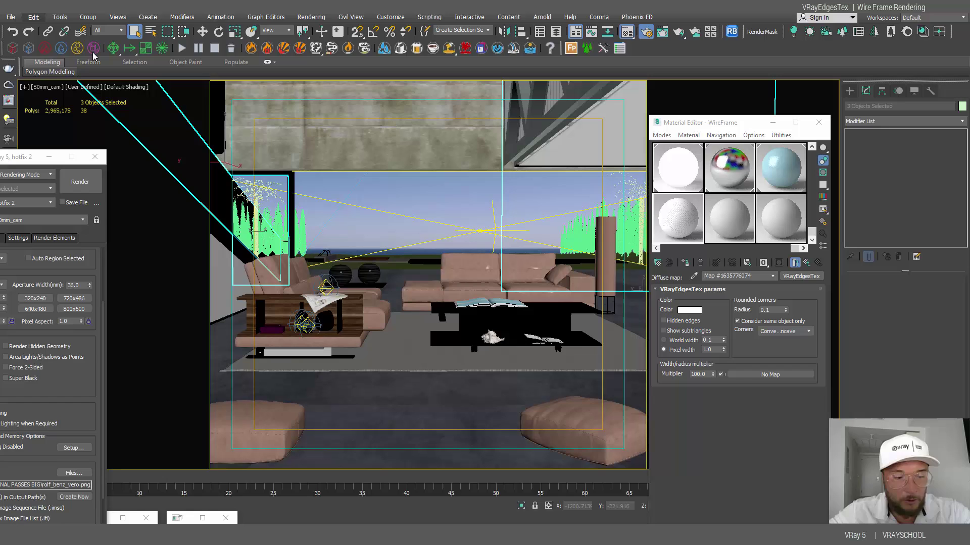
left_click(437, 191)
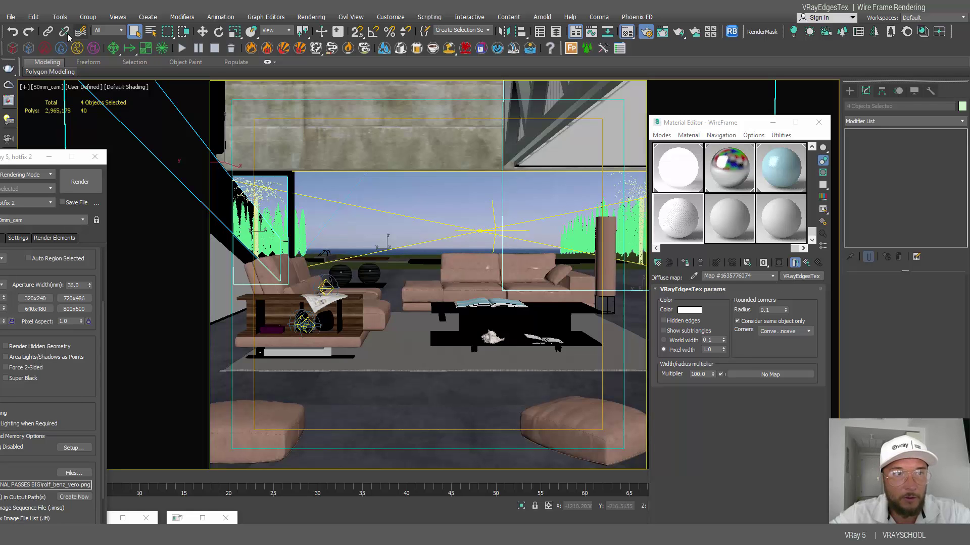
left_click(34, 17)
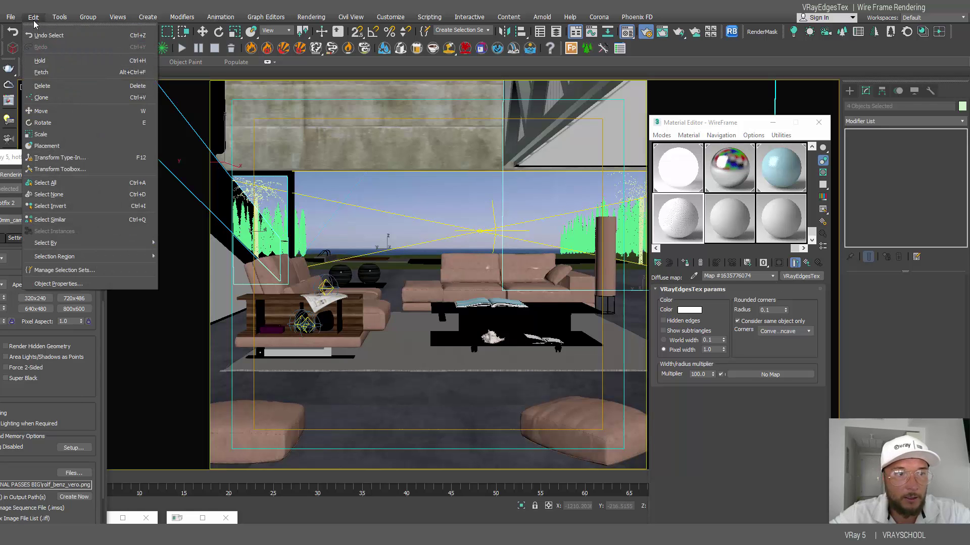
left_click(81, 207)
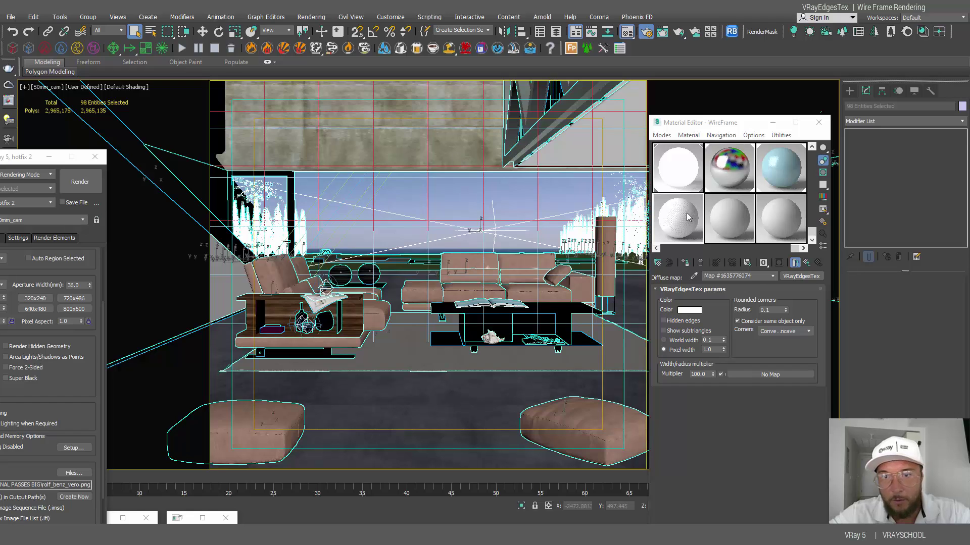
- Assign the WireFrame material to the 98 selected non-glass objects
left_click(685, 263)
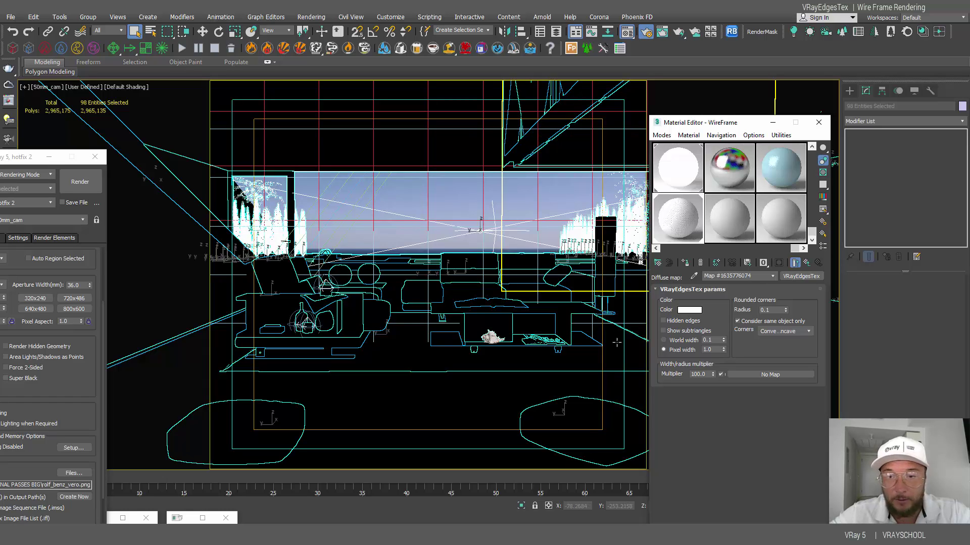
- Set the VRayEdgesTex edge colour to mid grey RGB 111 and bring back Render Setup
double_click(671, 225)
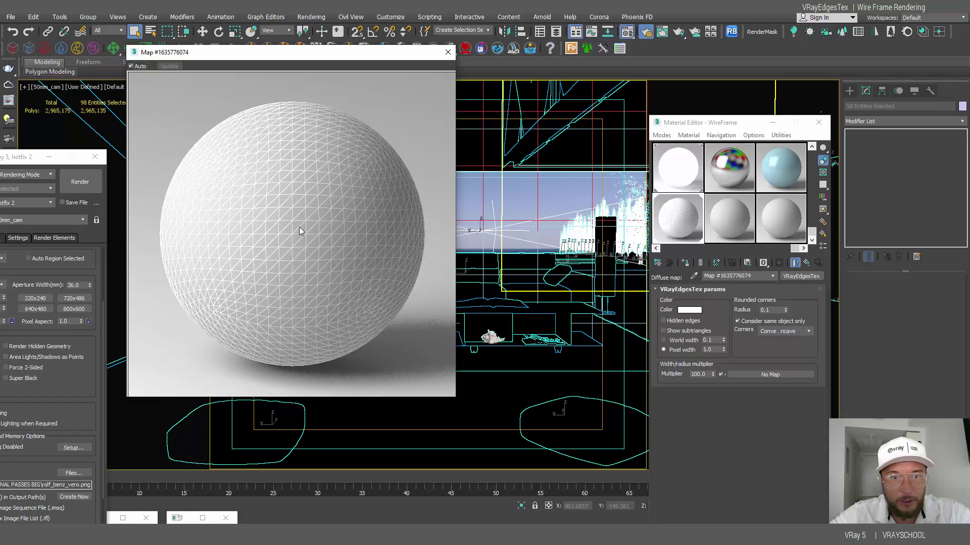
left_click(689, 310)
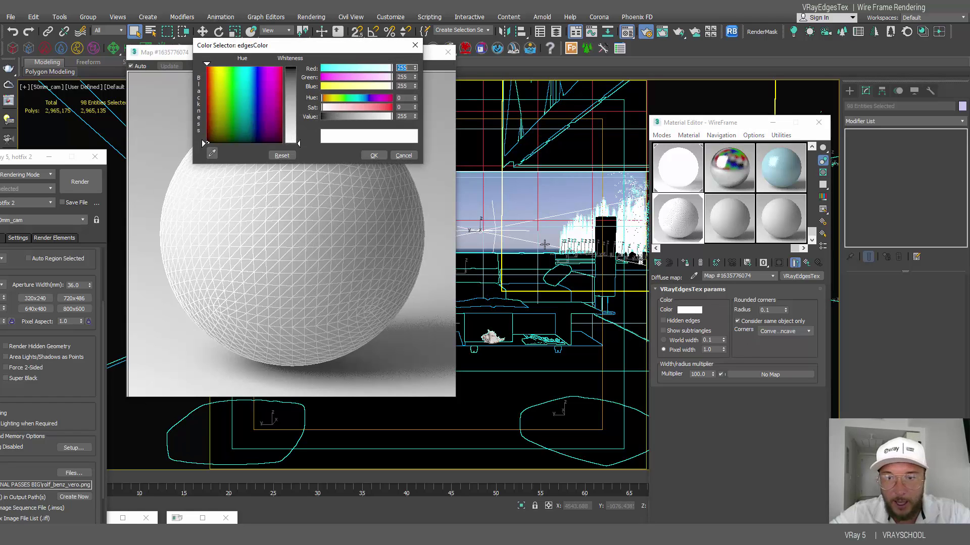
left_click_drag(298, 142, 301, 99)
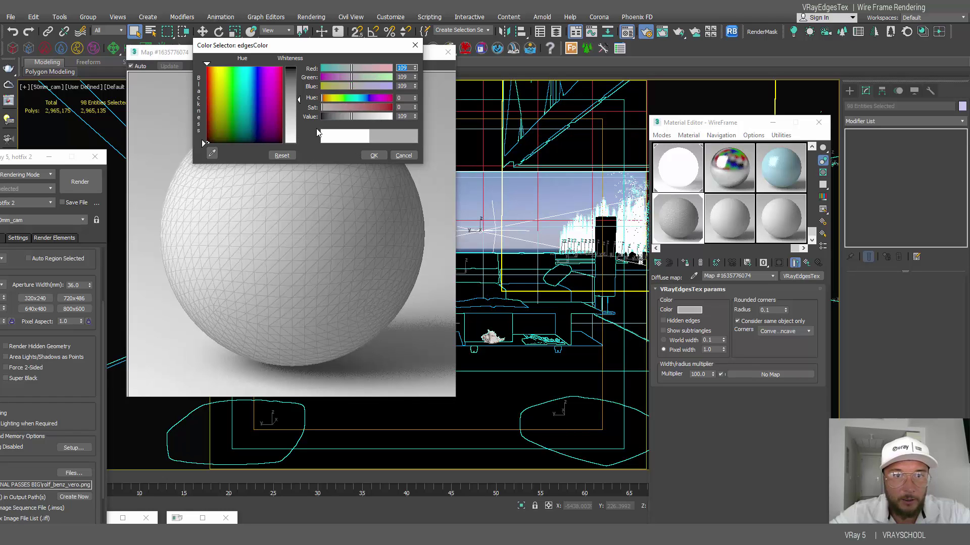
left_click_drag(301, 99, 301, 100)
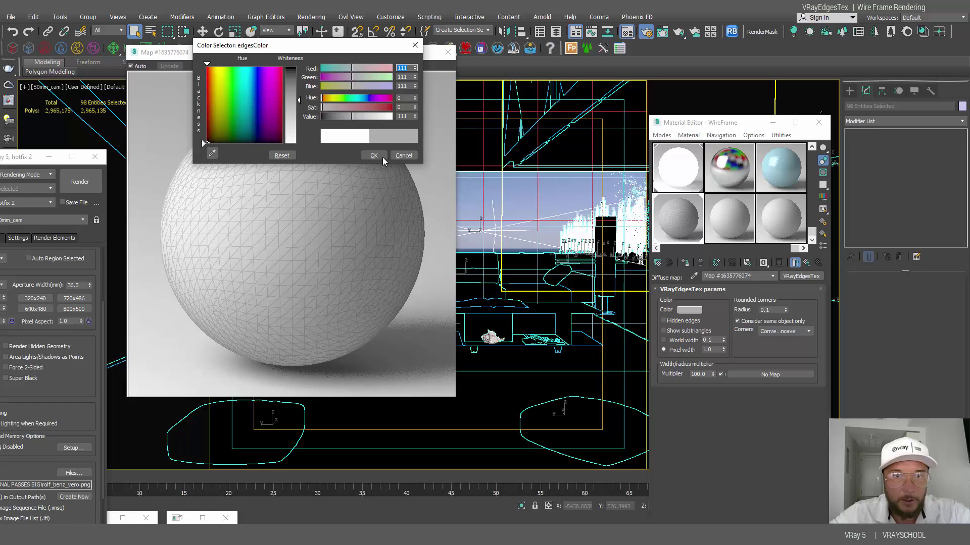
left_click(373, 156)
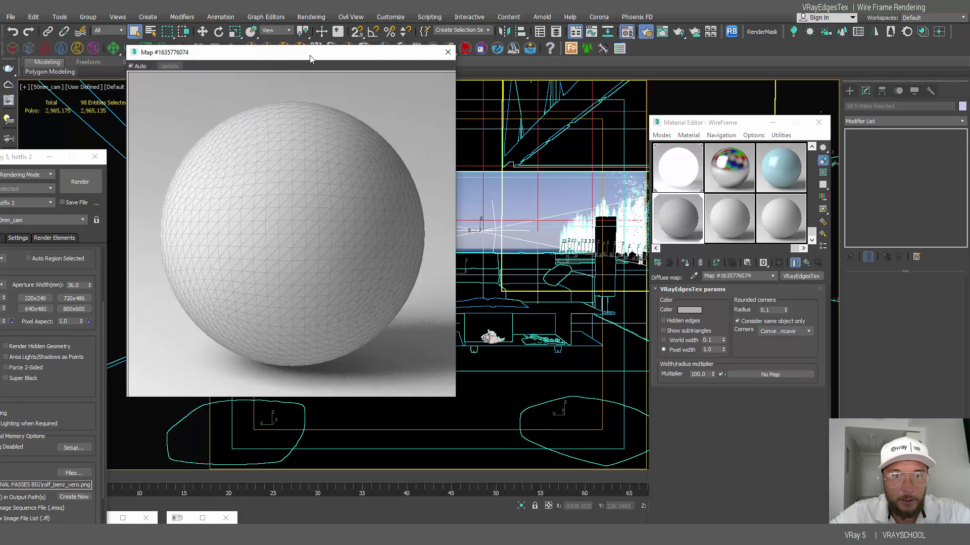
left_click_drag(306, 54, 441, 67)
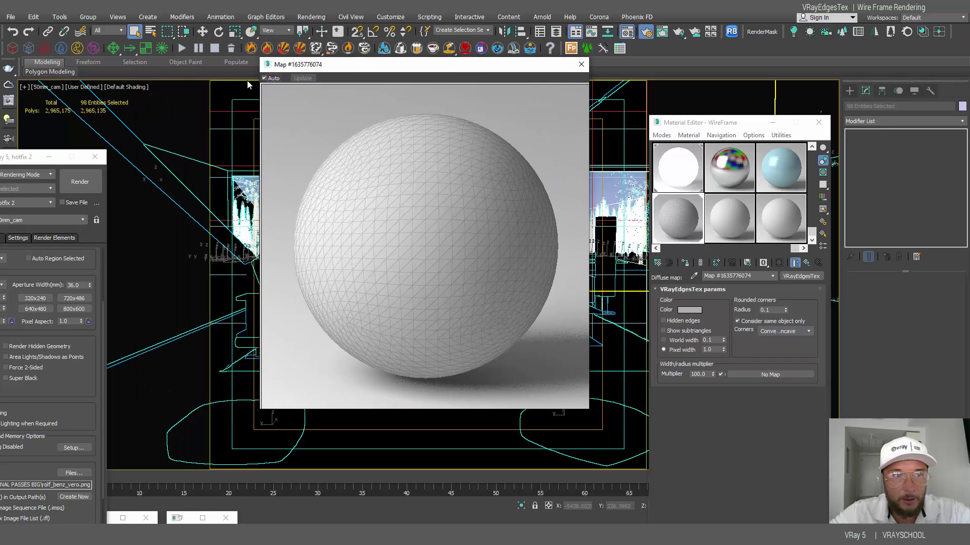
key("F10")
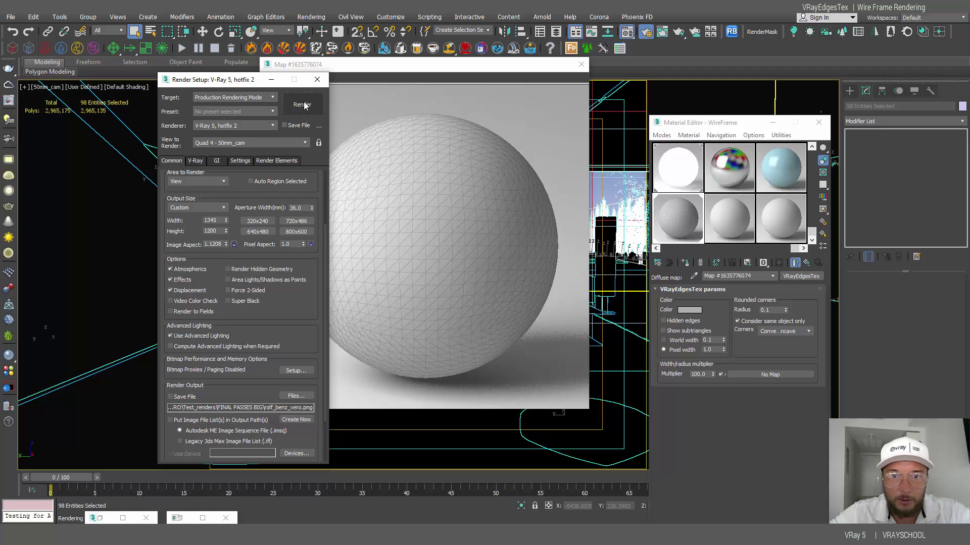
- Render the lounge with the grey-edged WireFrame material and view the V-Ray log
left_click(304, 105)
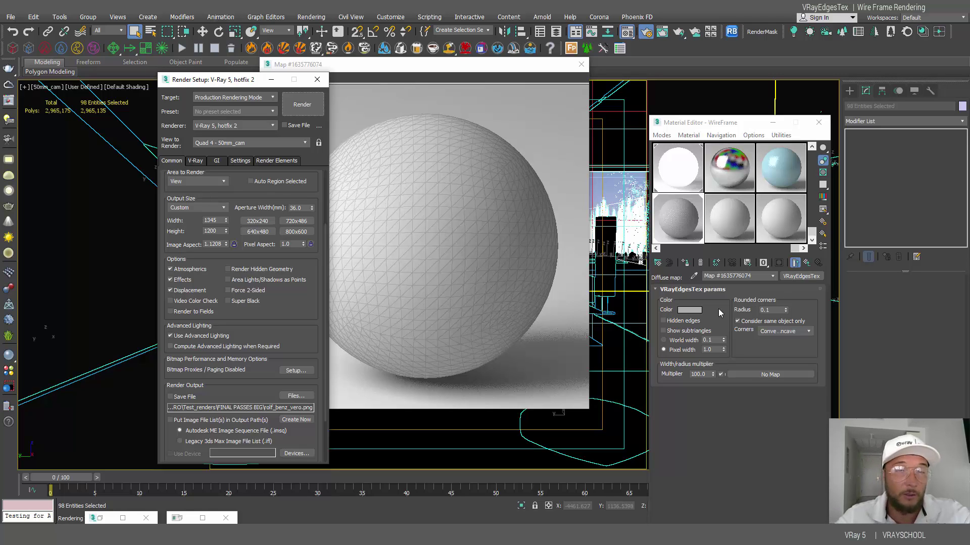
left_click(296, 106)
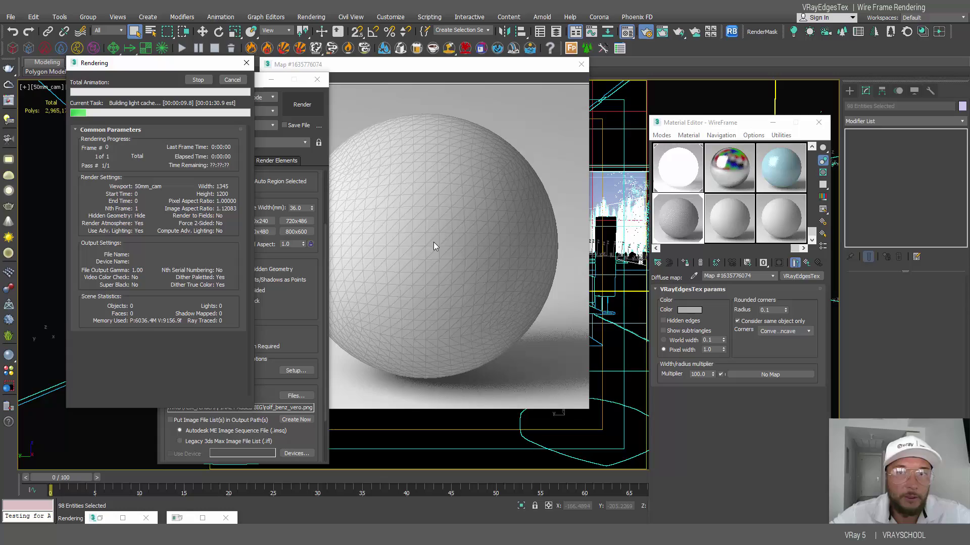
- Put away the V-Ray render log and show the frame buffer as a window while the grey clay lounge render progresses
left_click(202, 518)
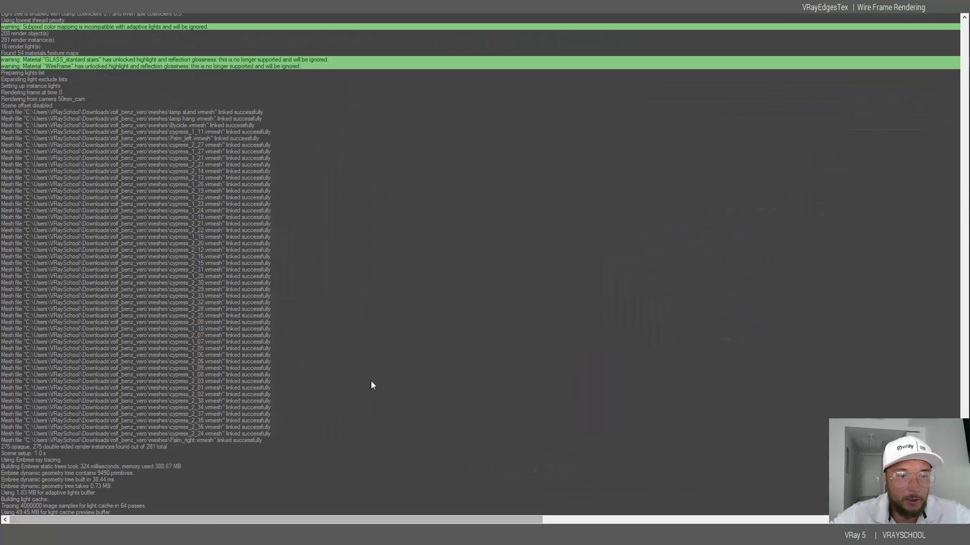
left_click(937, 15)
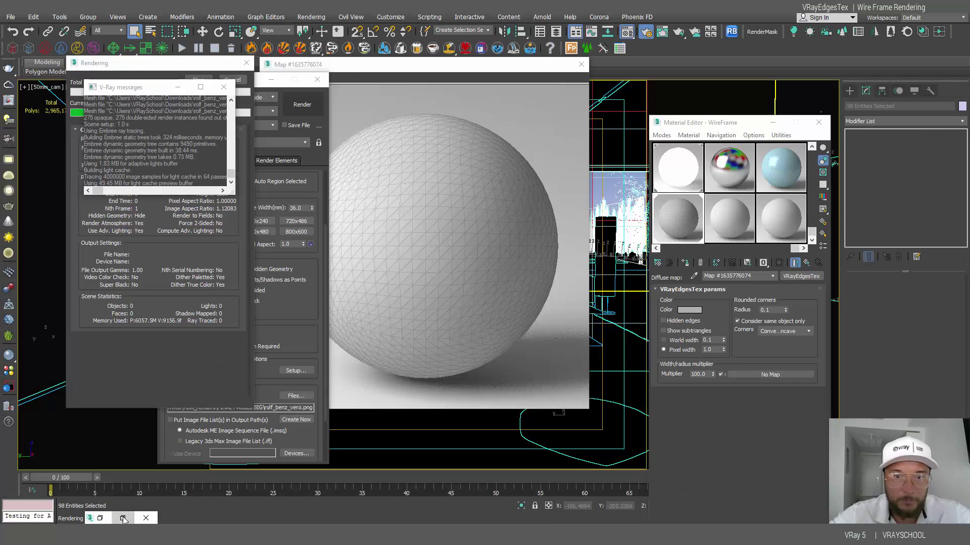
left_click(126, 515)
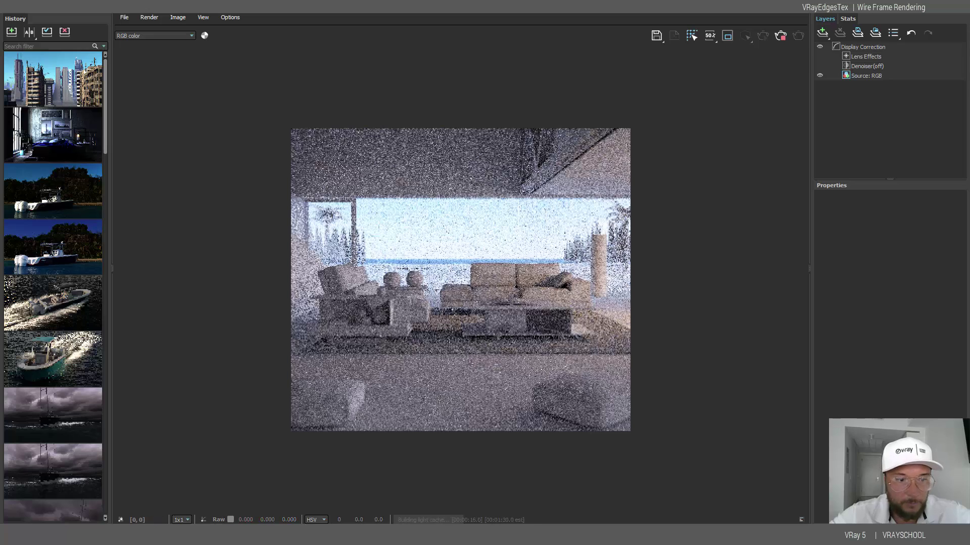
left_click(935, 14)
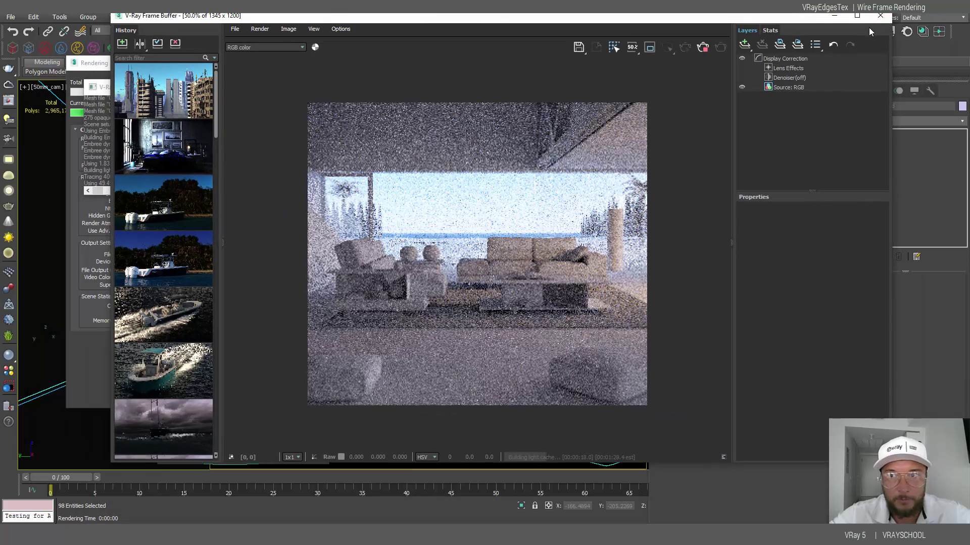